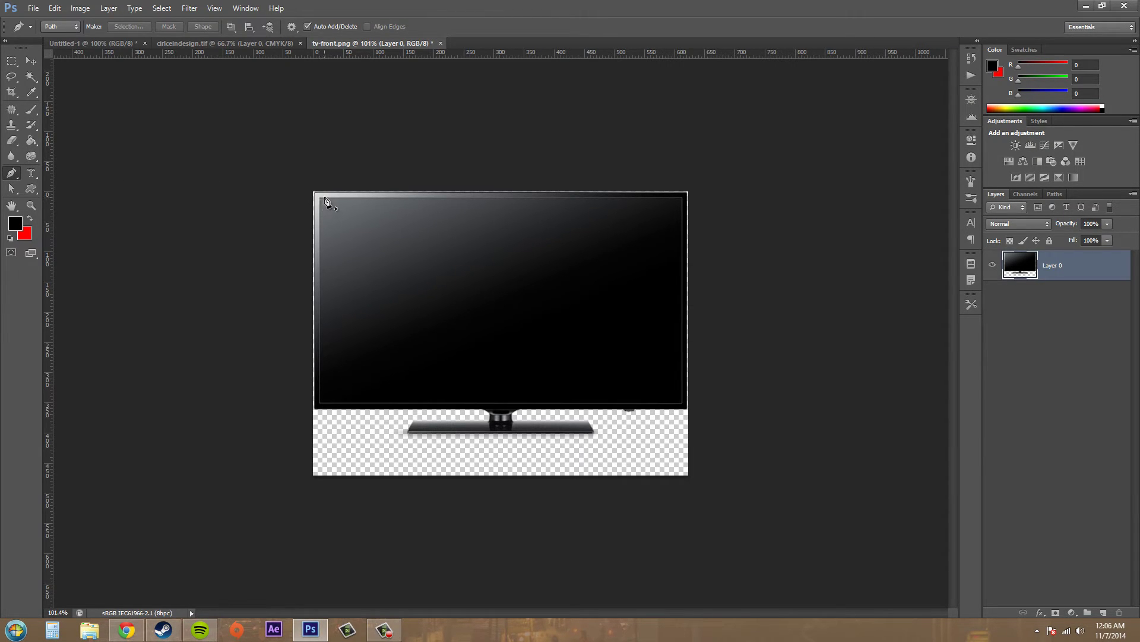
Zoom in on the TV and trace its screen with a closed four-corner Pen path
{"action": "key", "text": "z"}
{"action": "left_click_drag", "start_coordinate": [399, 254], "coordinate": [443, 319]}
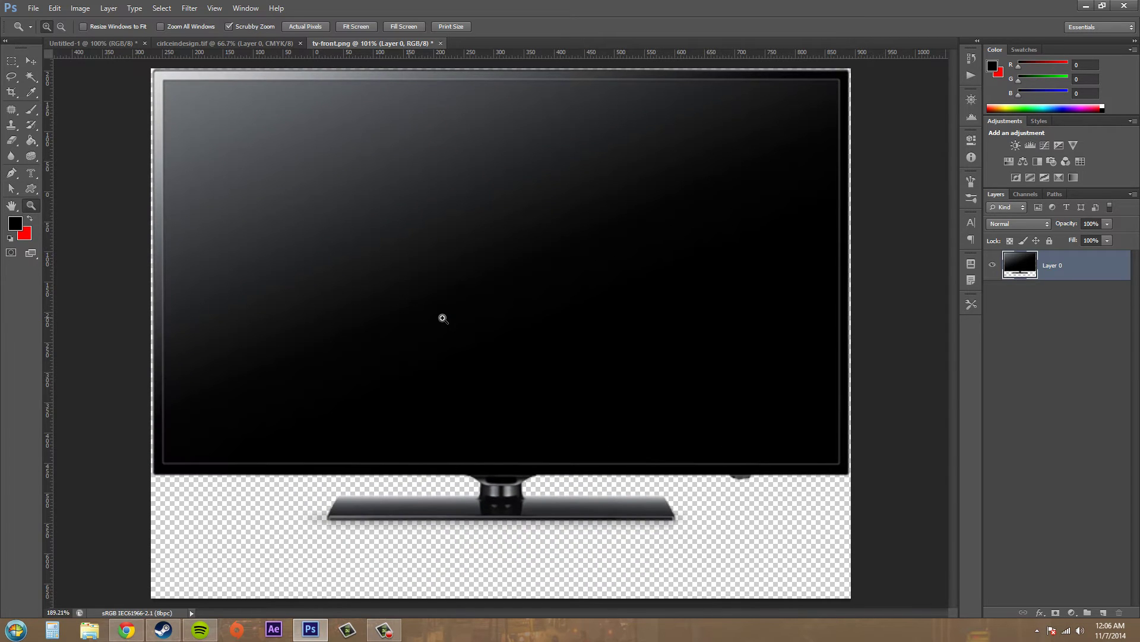
{"action": "key", "text": "p"}
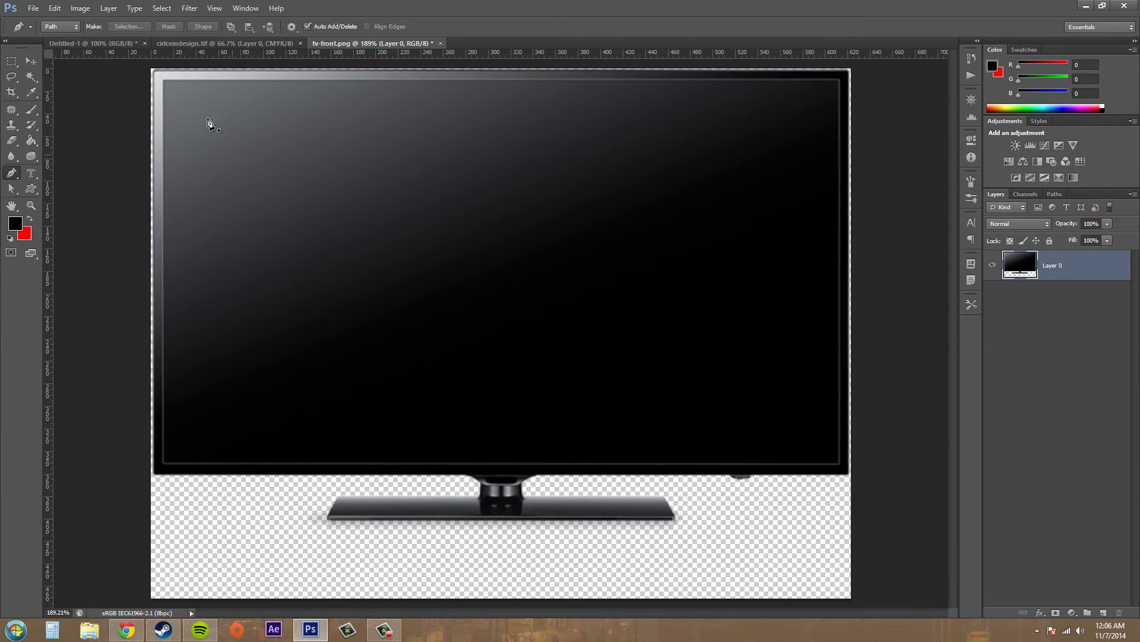
{"action": "left_click", "coordinate": [164, 82]}
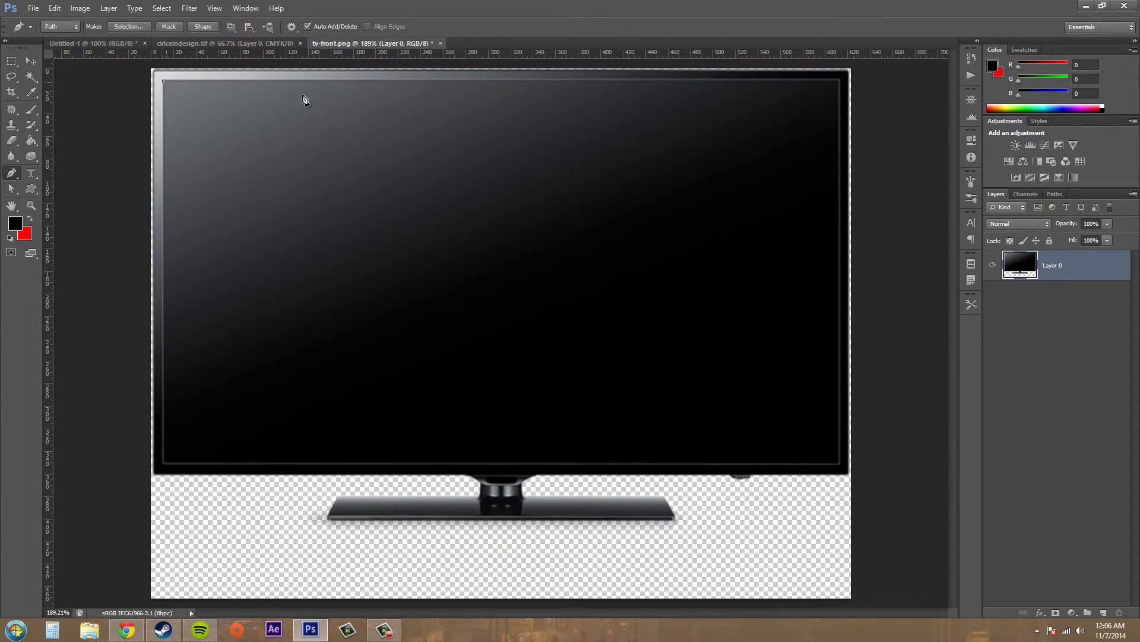
{"action": "left_click", "coordinate": [838, 82]}
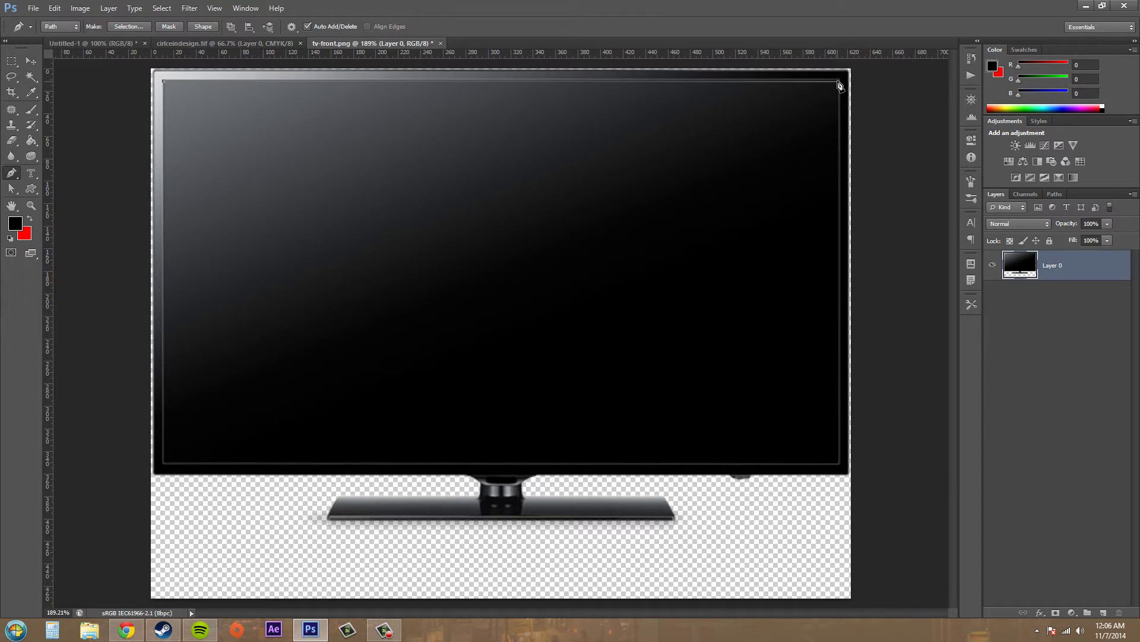
{"action": "left_click", "coordinate": [839, 463]}
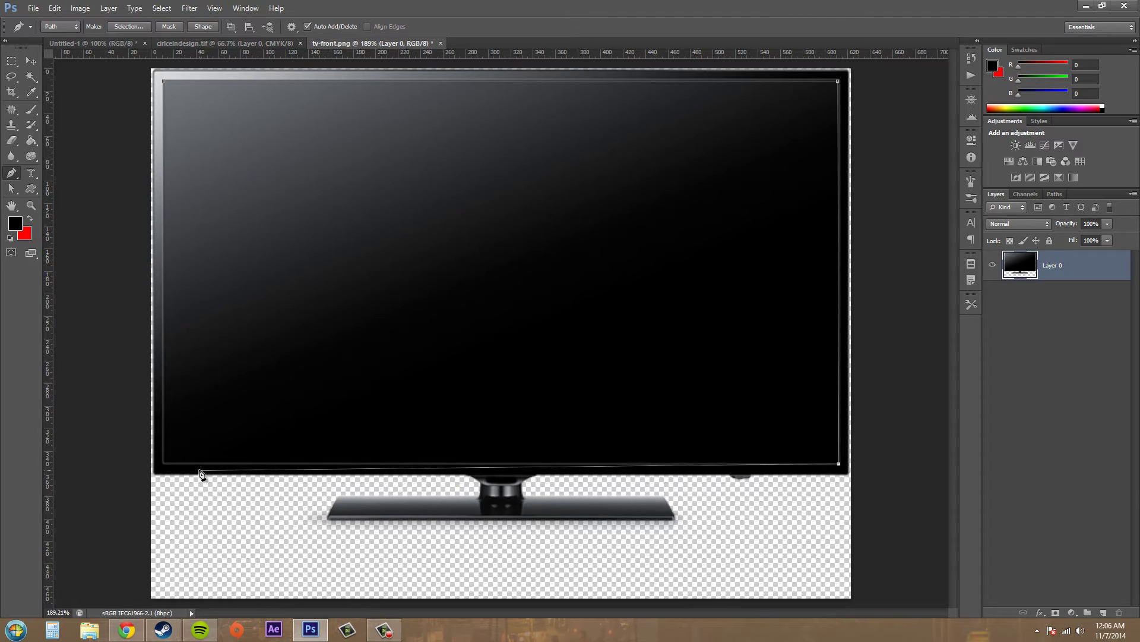
{"action": "left_click", "coordinate": [165, 464]}
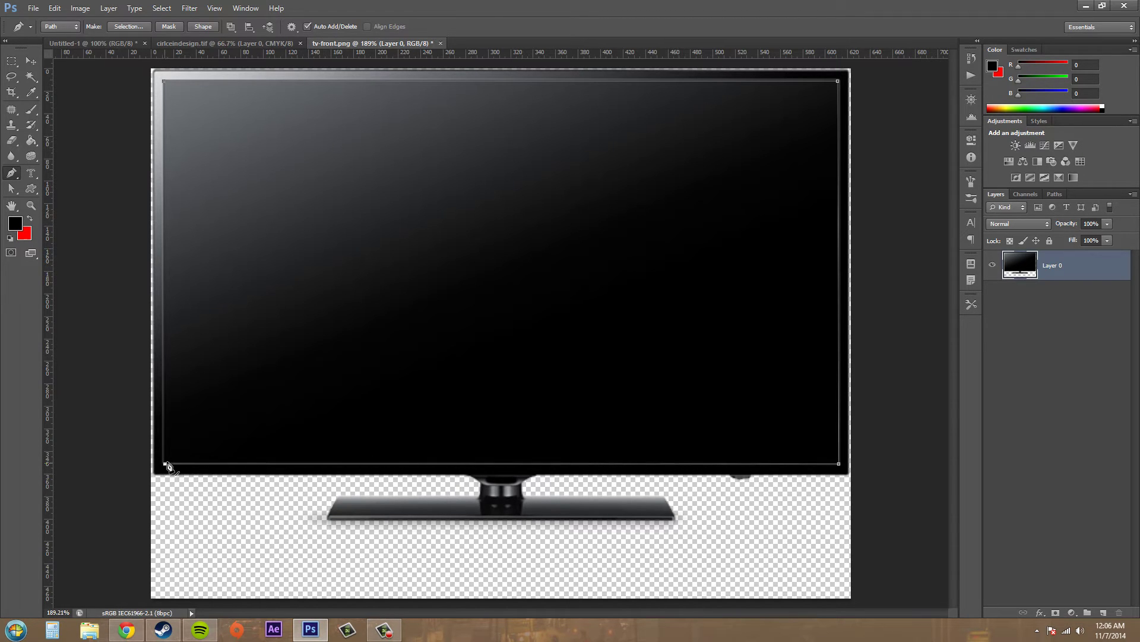
{"action": "left_click", "coordinate": [165, 82]}
Fill the Work Path with the grey custom pattern via Fill Path, Use set to Pattern
{"action": "left_click", "coordinate": [1055, 195]}
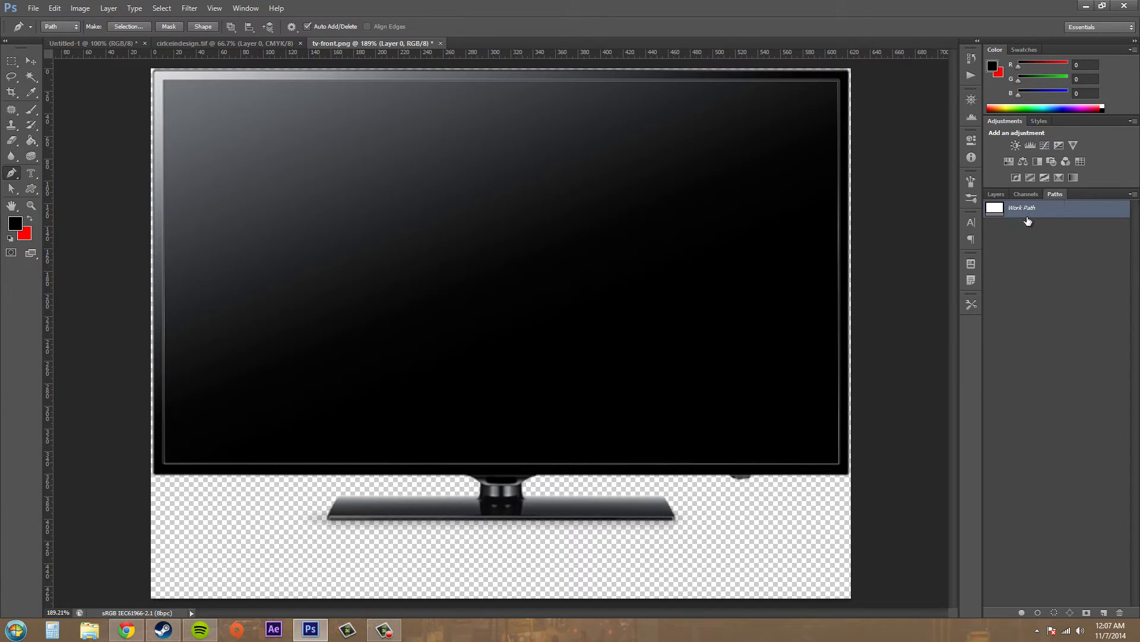
{"action": "left_click", "coordinate": [1133, 195]}
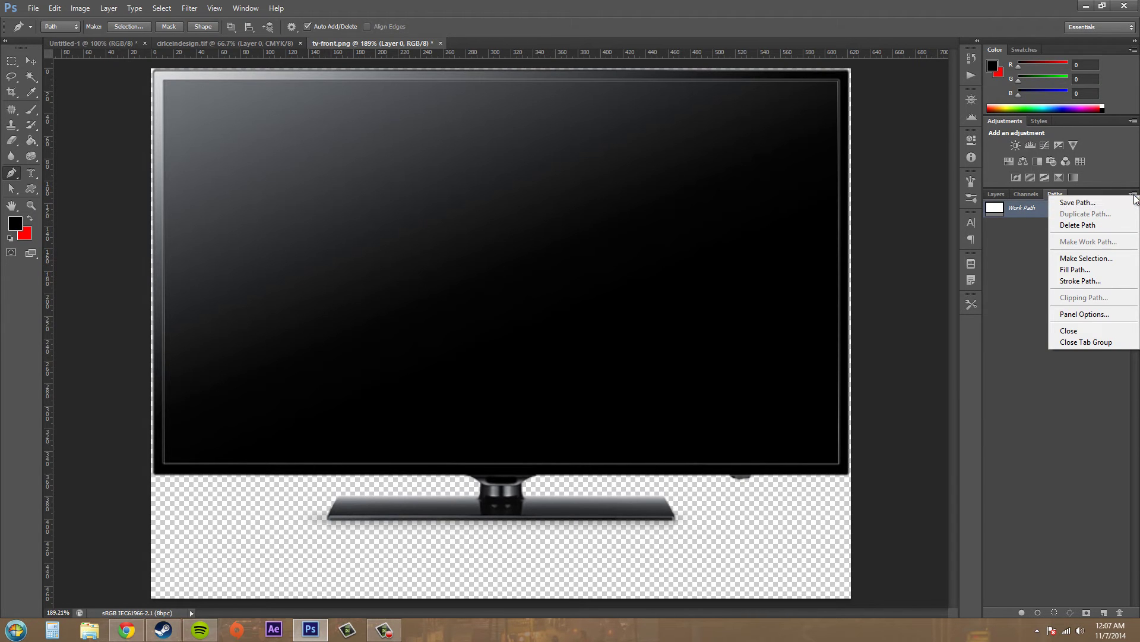
{"action": "left_click", "coordinate": [1081, 270]}
{"action": "left_click_drag", "start_coordinate": [555, 232], "coordinate": [780, 334]}
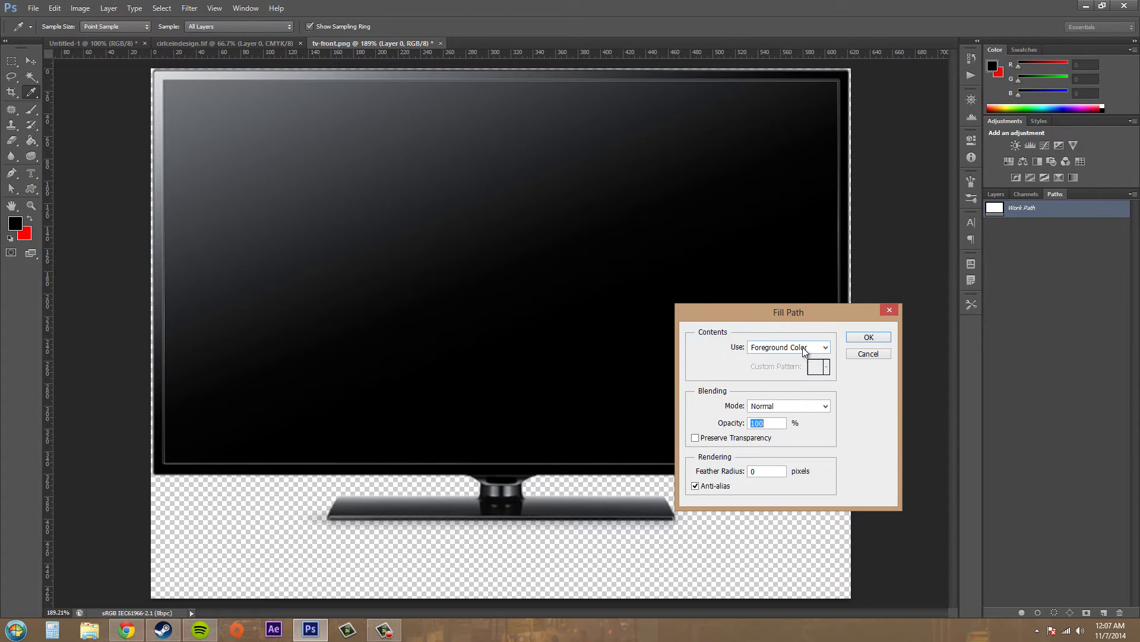
{"action": "left_click", "coordinate": [803, 347]}
{"action": "left_click", "coordinate": [770, 409]}
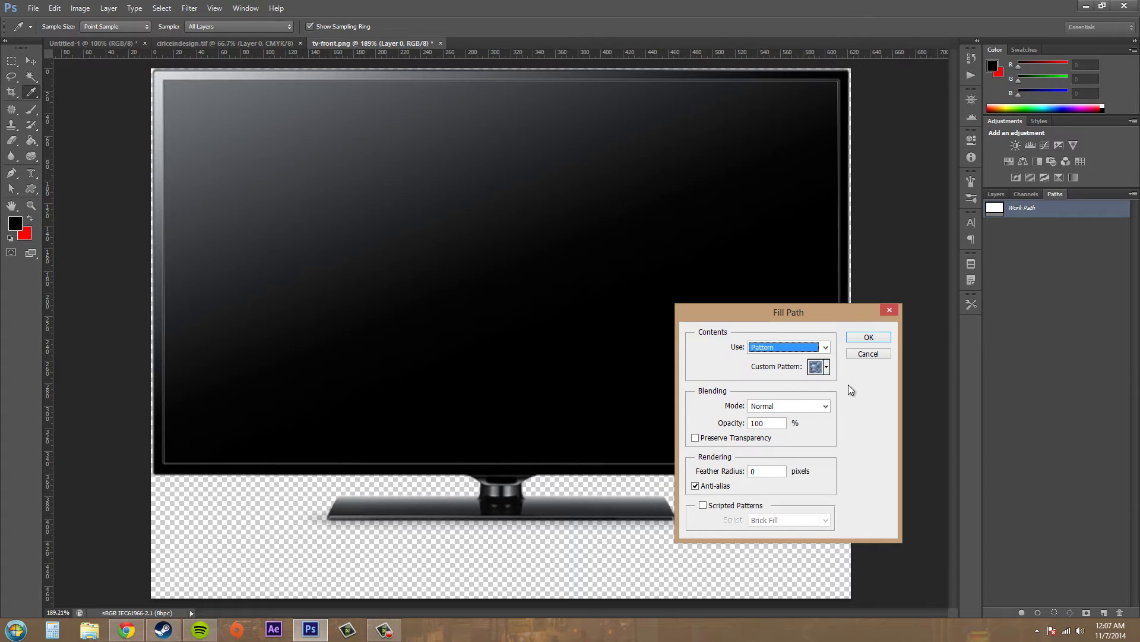
{"action": "left_click", "coordinate": [793, 348]}
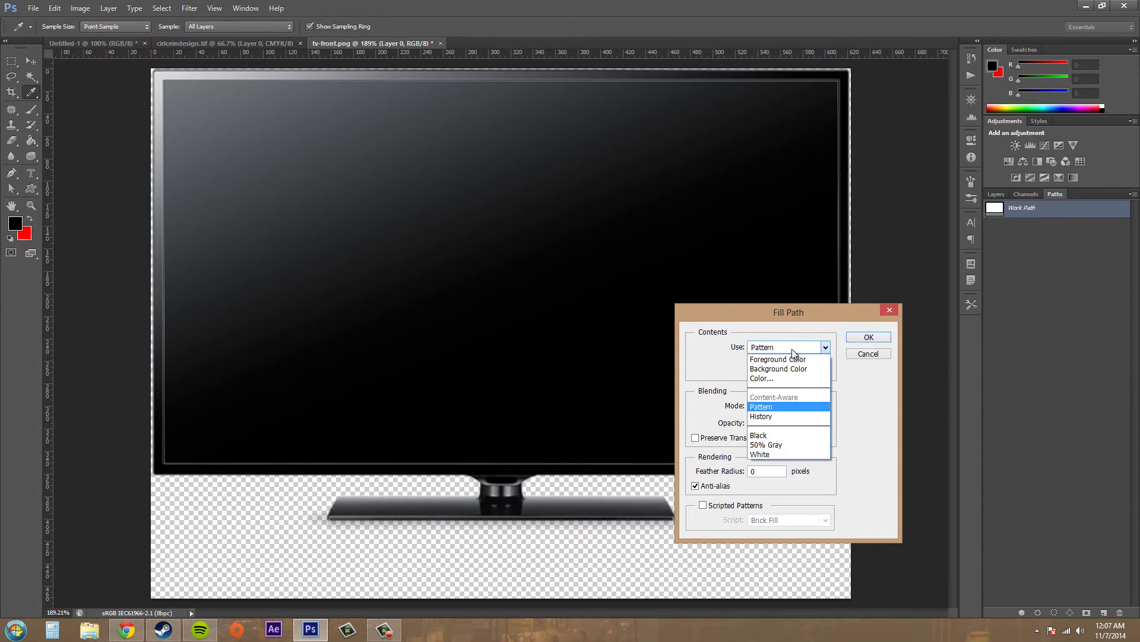
{"action": "left_click", "coordinate": [789, 406]}
{"action": "left_click", "coordinate": [827, 367]}
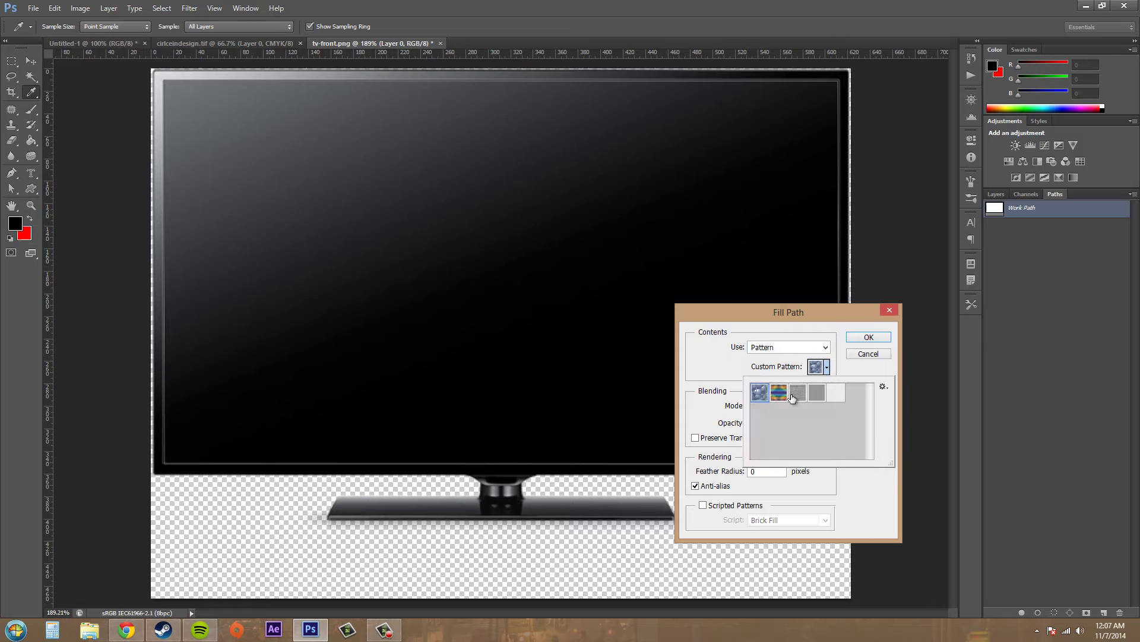
{"action": "left_click", "coordinate": [816, 392]}
{"action": "left_click", "coordinate": [869, 338]}
{"action": "left_click", "coordinate": [869, 338]}
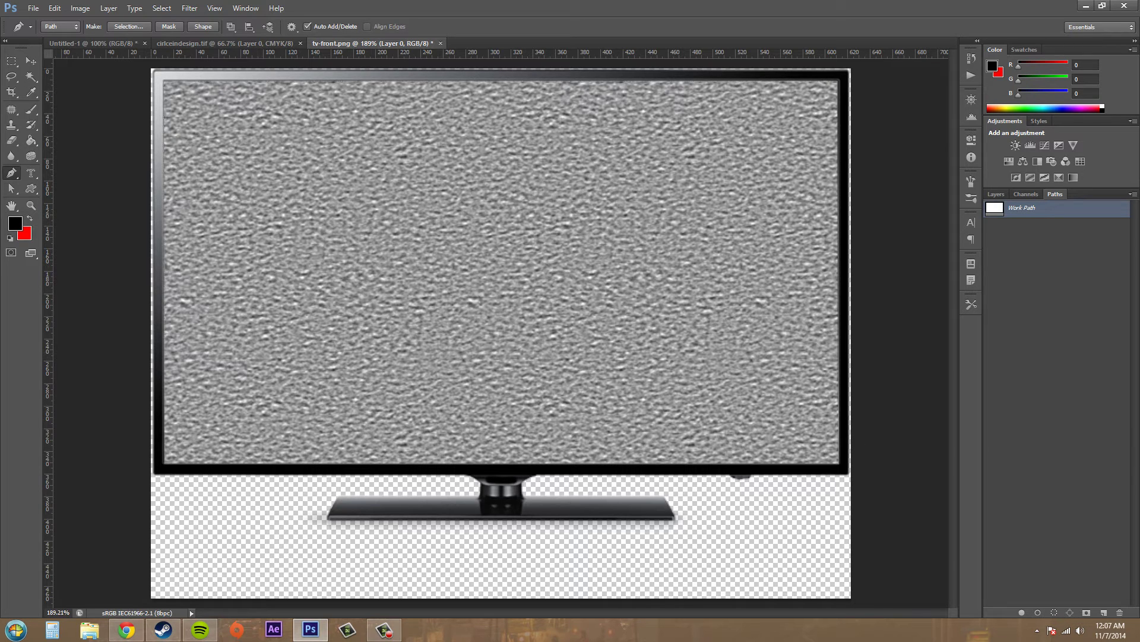
{"action": "key", "text": "F10"}
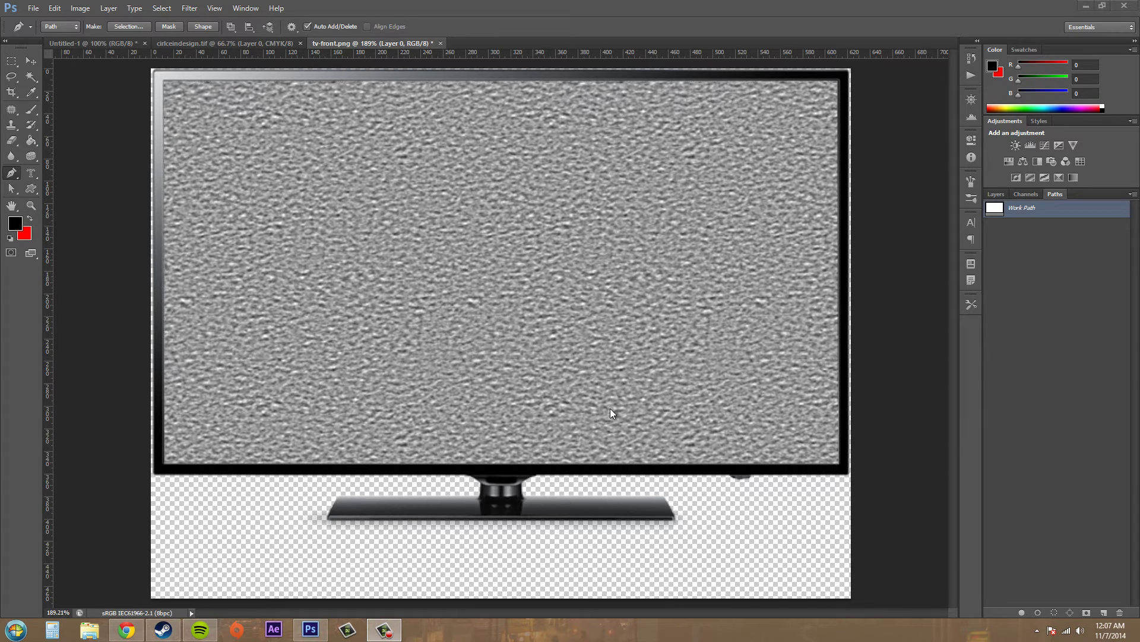
Refill the screen path with the pattern at Normal mode, 50% opacity, Preserve Transparency on
{"action": "left_click", "coordinate": [1133, 194]}
{"action": "left_click", "coordinate": [1073, 272]}
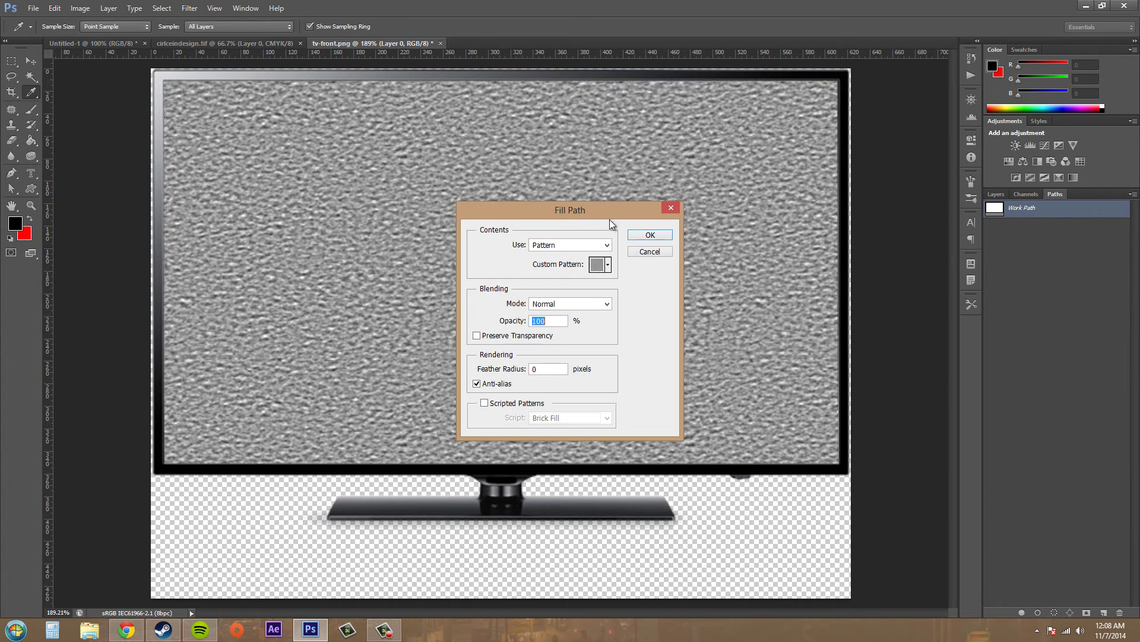
{"action": "left_click_drag", "start_coordinate": [554, 219], "coordinate": [963, 284]}
{"action": "left_click", "coordinate": [995, 369]}
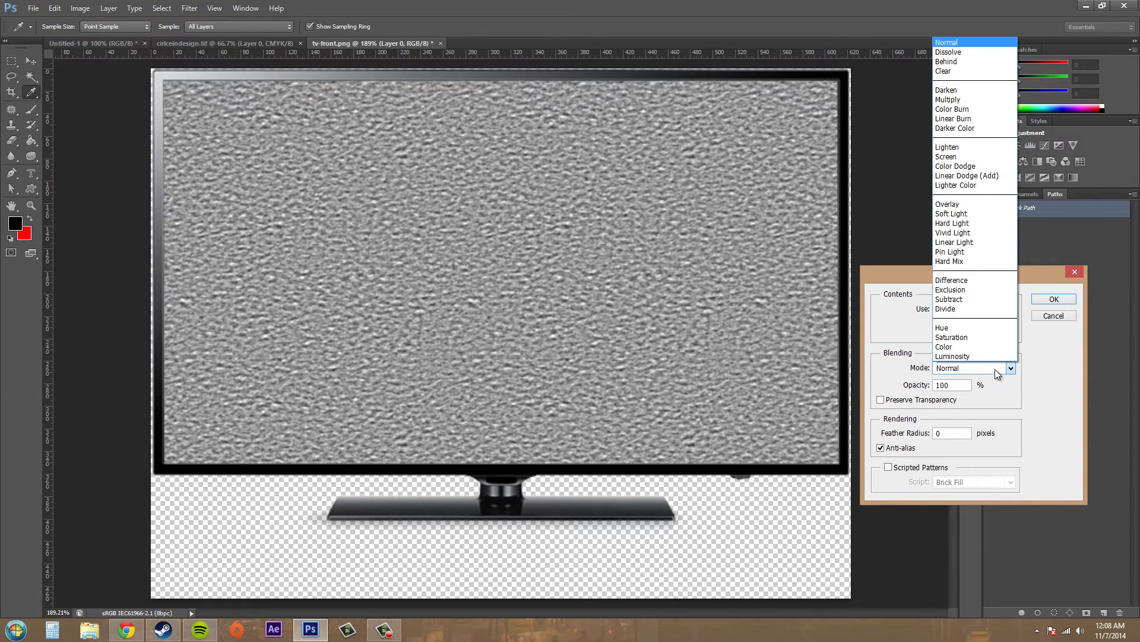
{"action": "left_click", "coordinate": [996, 369]}
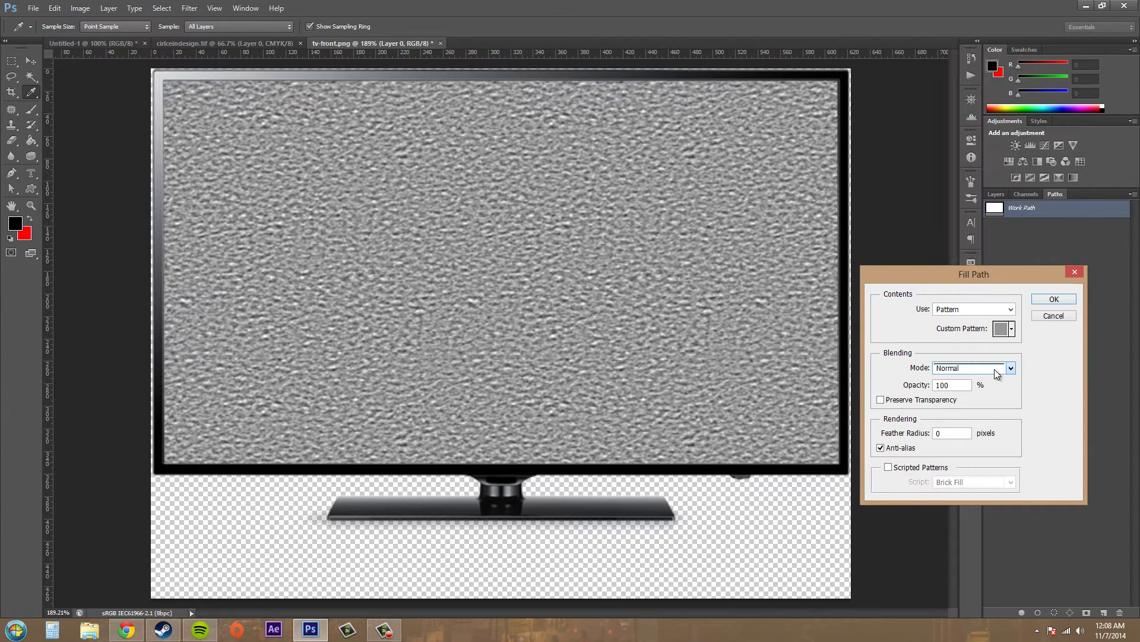
{"action": "left_click", "coordinate": [965, 388]}
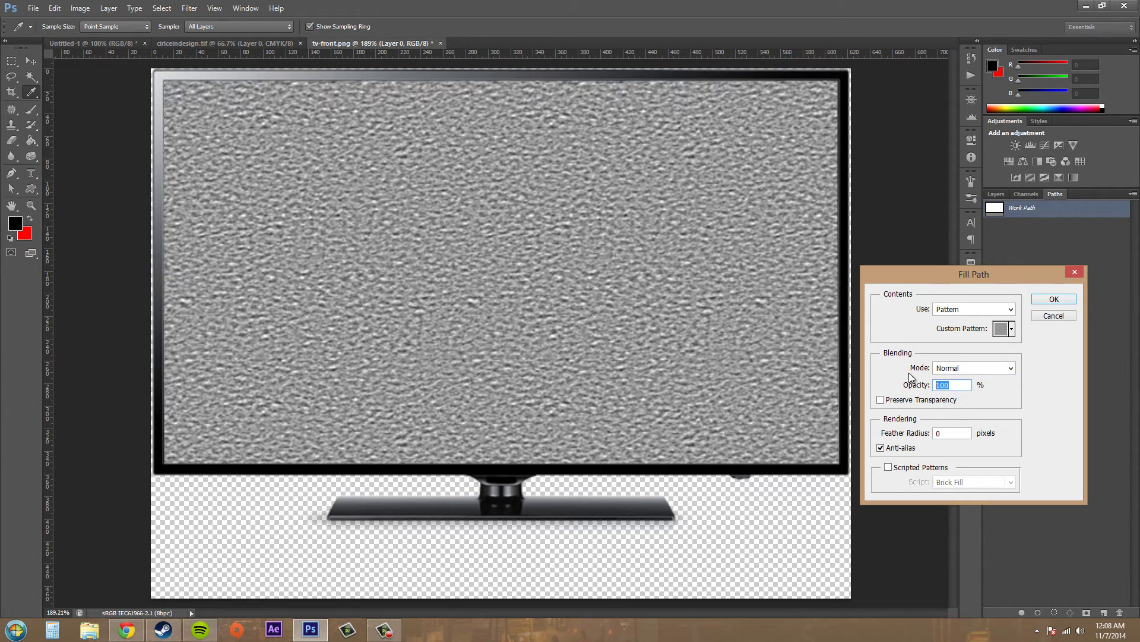
{"action": "key", "text": "shift+Down"}
{"action": "key", "text": "shift+Down"}
{"action": "key", "text": "shift+Down"}
{"action": "key", "text": "shift+Down"}
{"action": "key", "text": "shift+Down"}
{"action": "left_click", "coordinate": [989, 398]}
{"action": "left_click", "coordinate": [1046, 298]}
{"action": "key", "text": "p"}
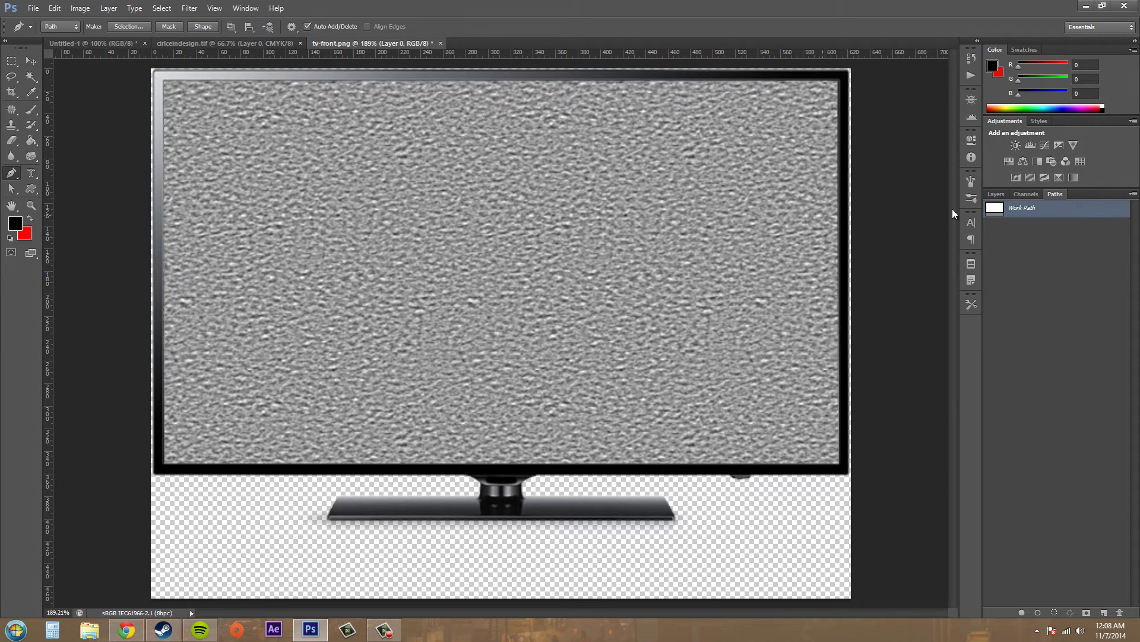
Start a new Fill Path on the Work Path with a 25-pixel feather radius
{"action": "left_click", "coordinate": [997, 194]}
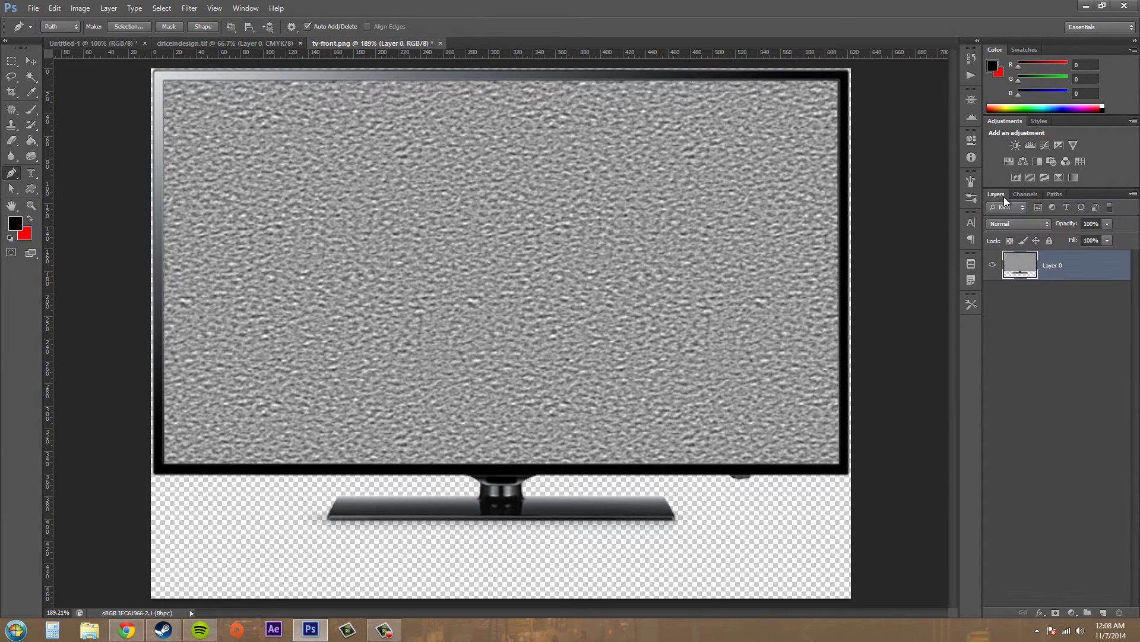
{"action": "left_click", "coordinate": [1056, 195]}
{"action": "left_click", "coordinate": [1133, 194]}
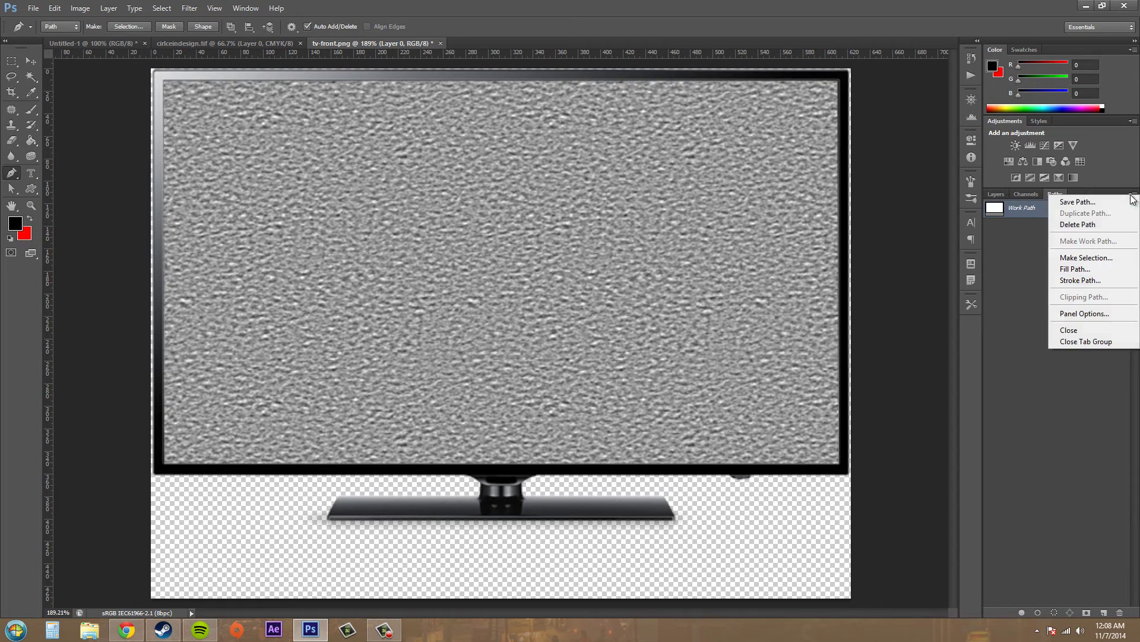
{"action": "left_click", "coordinate": [1075, 269]}
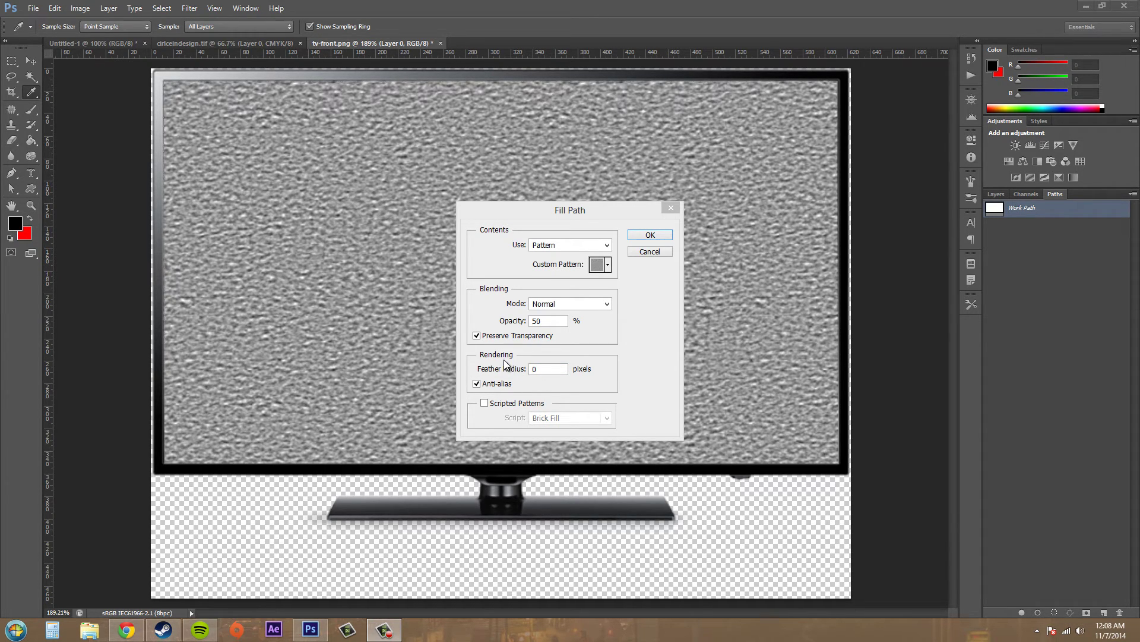
{"action": "left_click", "coordinate": [562, 369]}
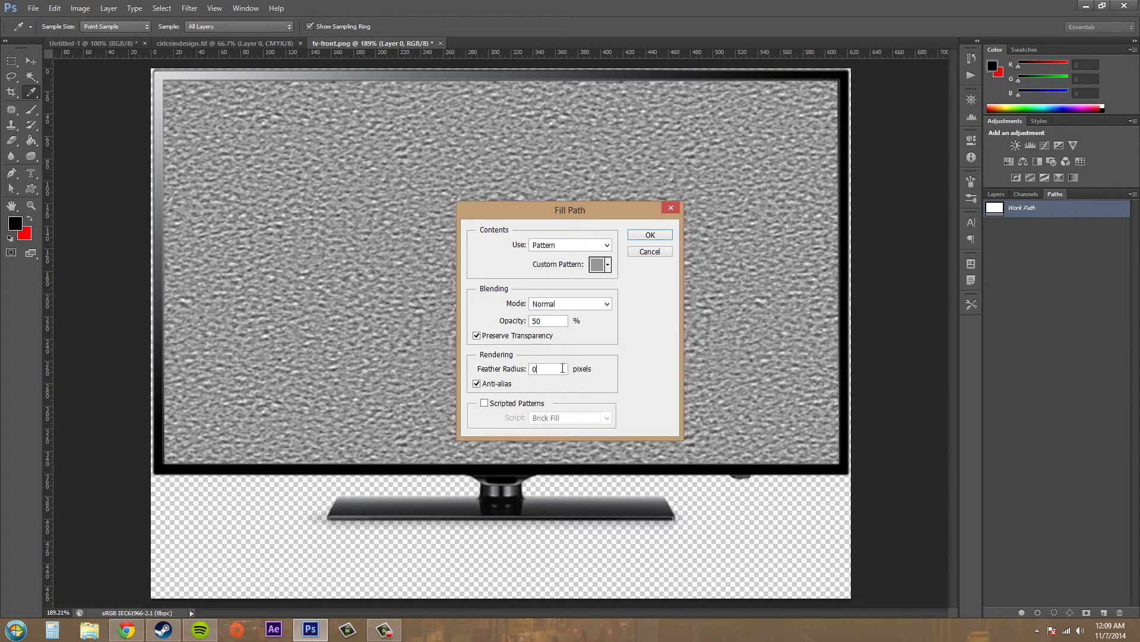
{"action": "left_click_drag", "start_coordinate": [562, 368], "coordinate": [535, 368]}
{"action": "type", "text": "25"}
{"action": "key", "text": "shift+Home"}
Enable Scripted Patterns with Pattern contents and the Spiral script, then apply the fill
{"action": "left_click", "coordinate": [483, 404]}
{"action": "left_click", "coordinate": [579, 419]}
{"action": "left_click", "coordinate": [579, 419]}
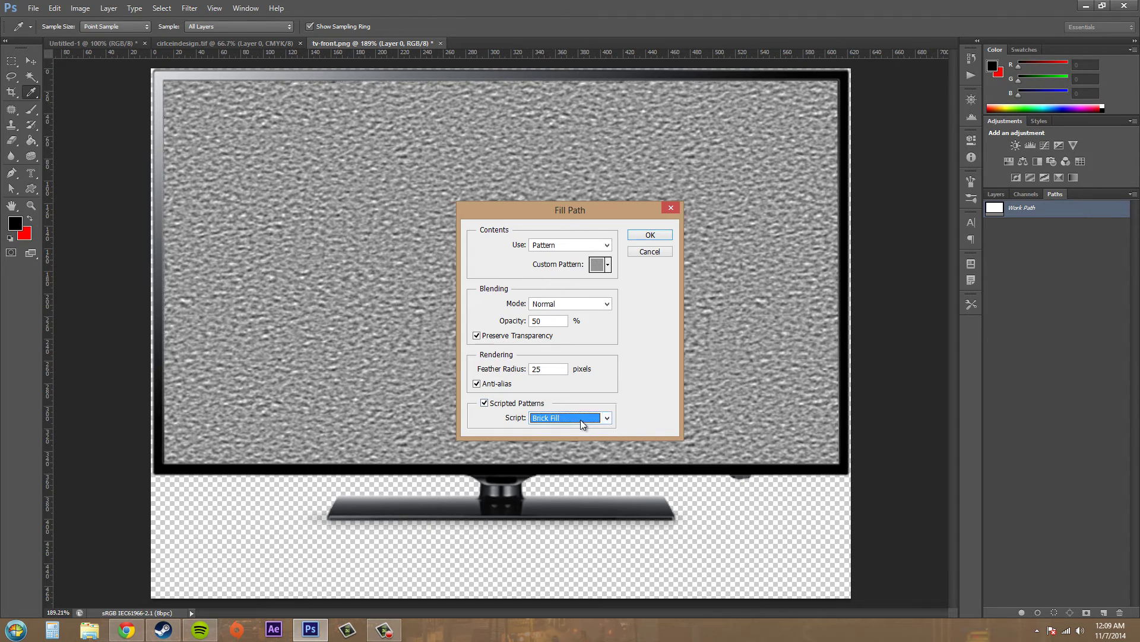
{"action": "left_click", "coordinate": [561, 247]}
{"action": "left_click", "coordinate": [555, 257]}
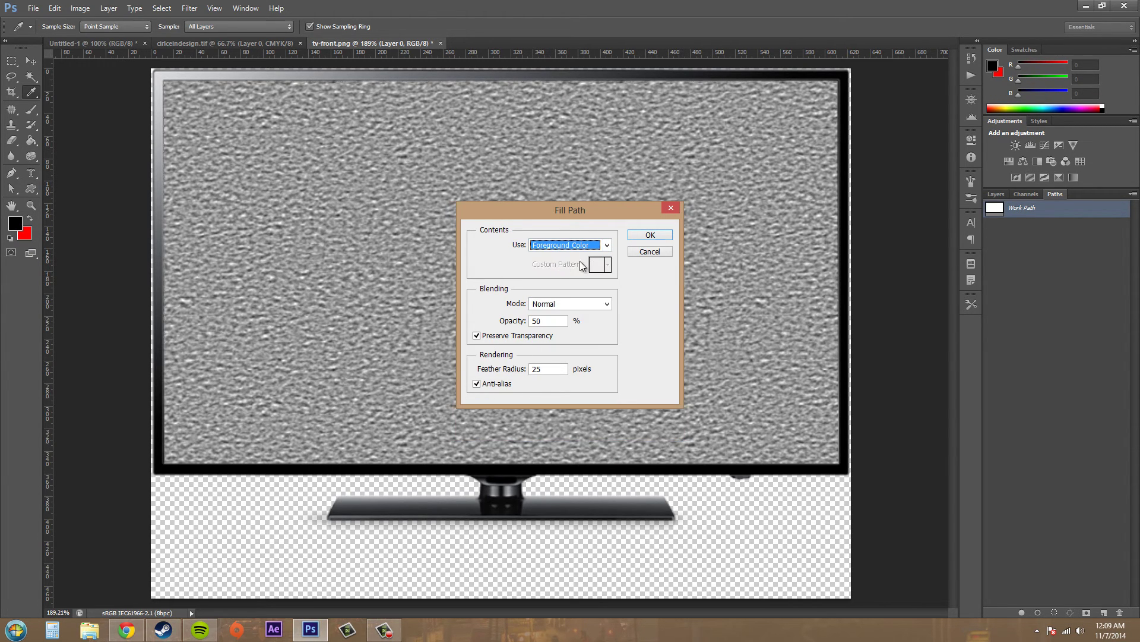
{"action": "left_click", "coordinate": [551, 245]}
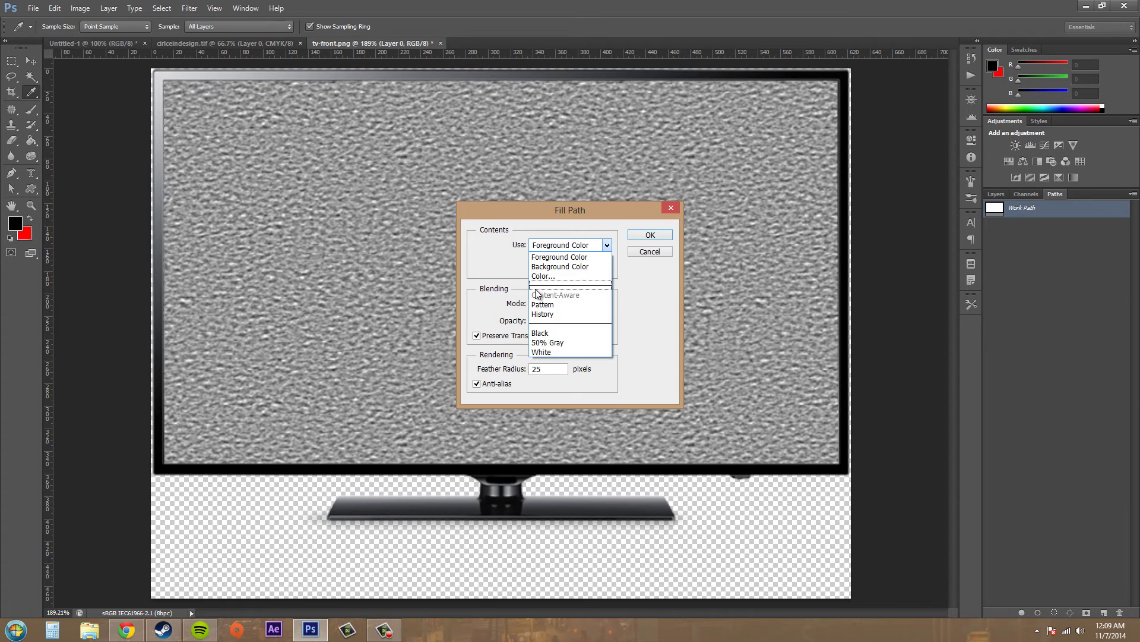
{"action": "left_click", "coordinate": [547, 306]}
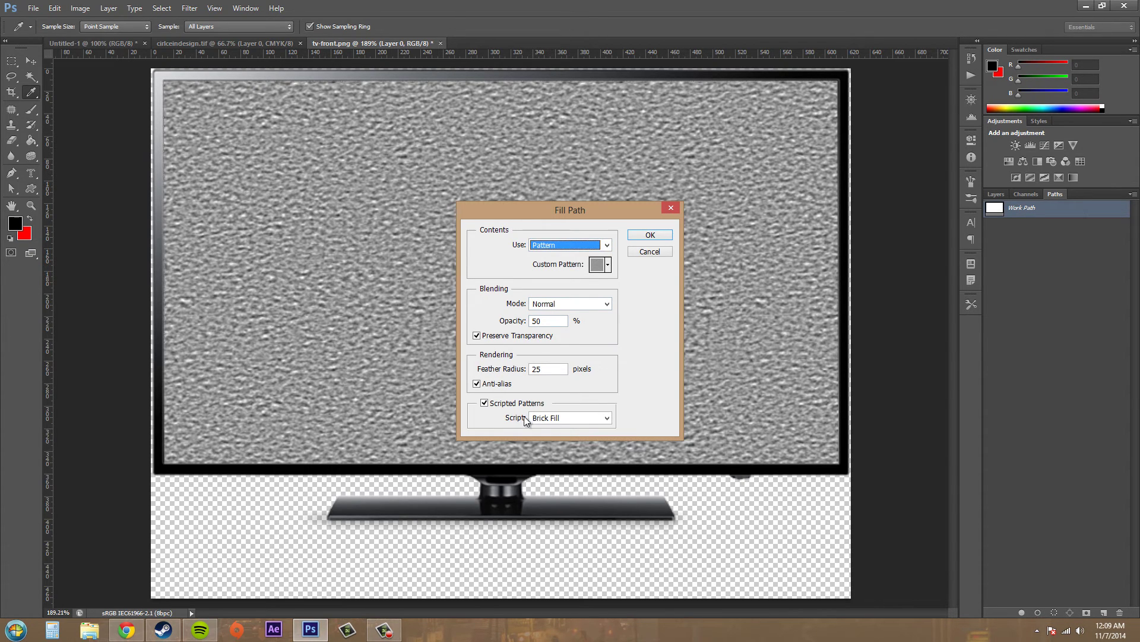
{"action": "left_click", "coordinate": [563, 420]}
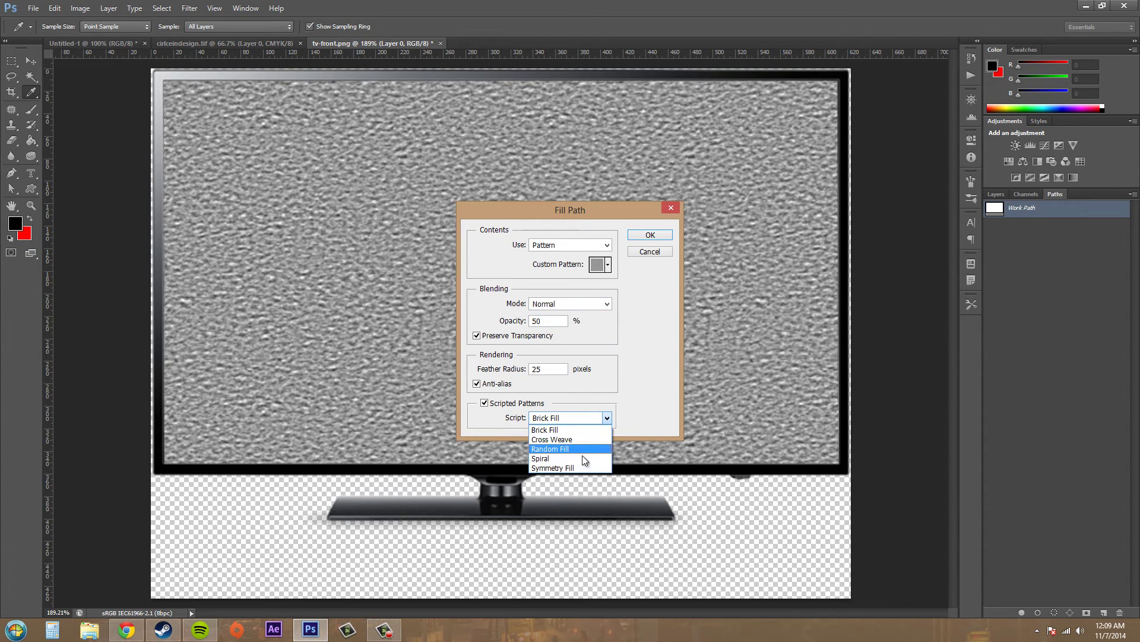
{"action": "left_click", "coordinate": [650, 400]}
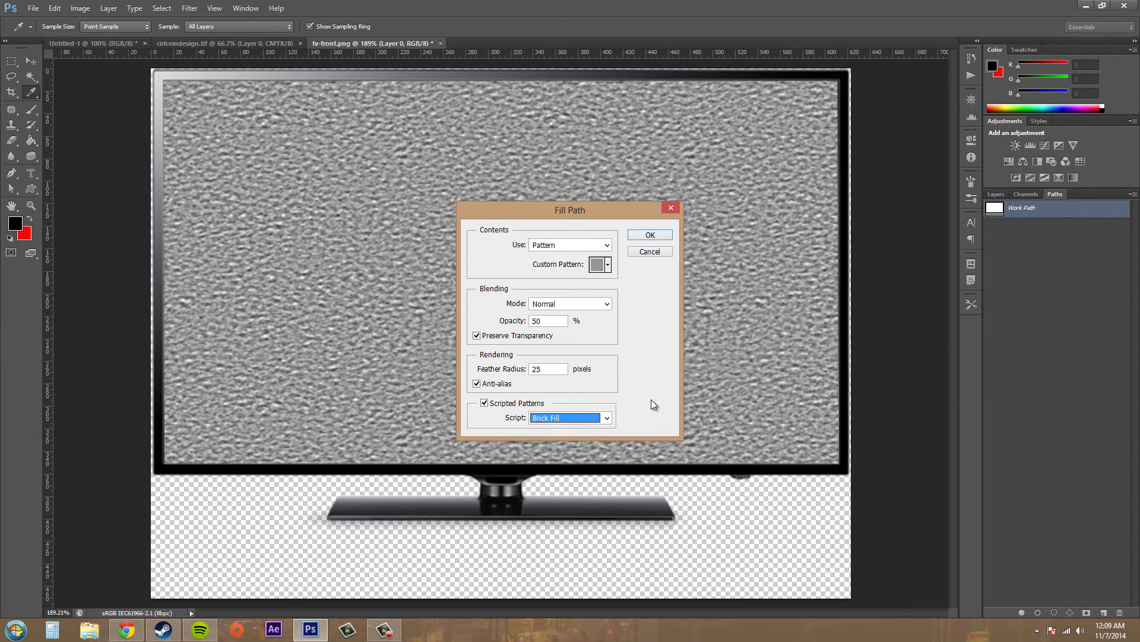
{"action": "left_click", "coordinate": [566, 417]}
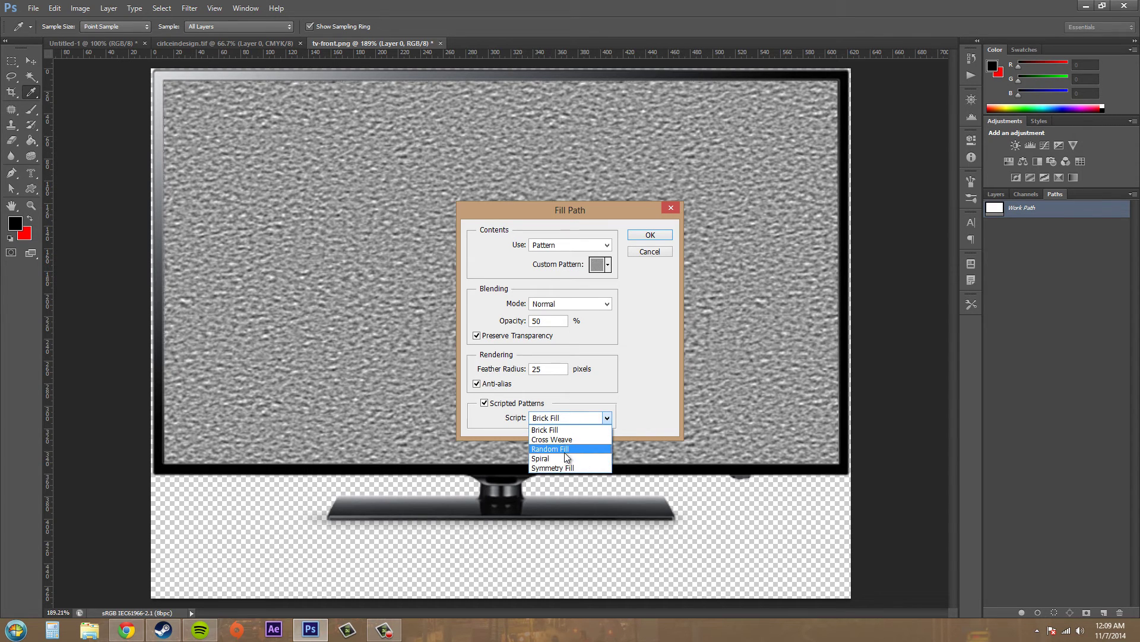
{"action": "left_click", "coordinate": [565, 458]}
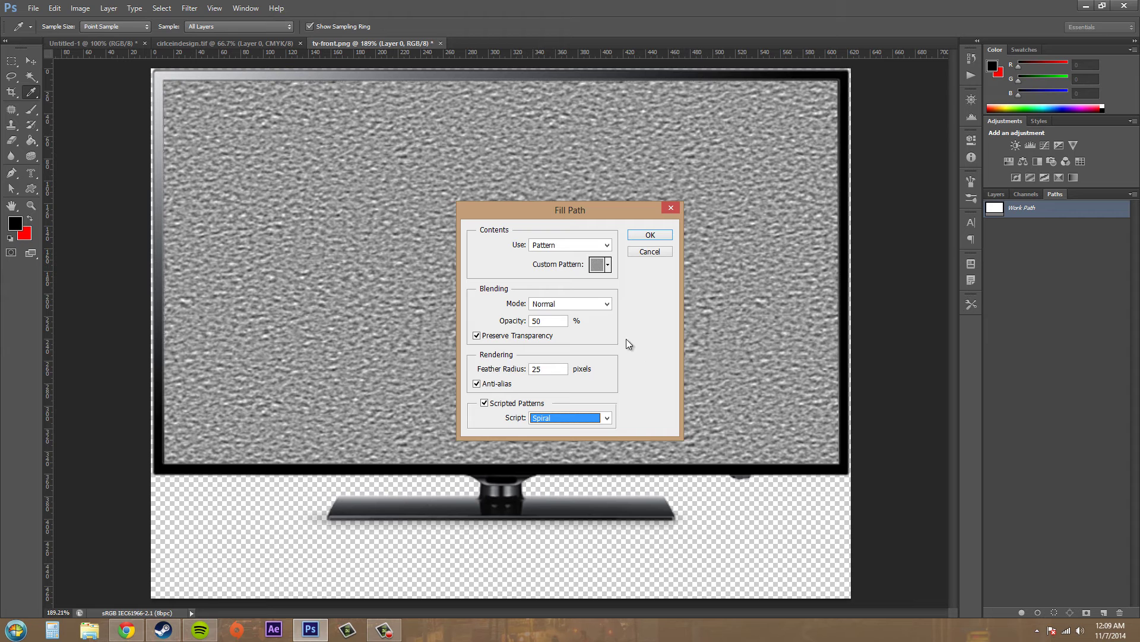
{"action": "left_click", "coordinate": [651, 236]}
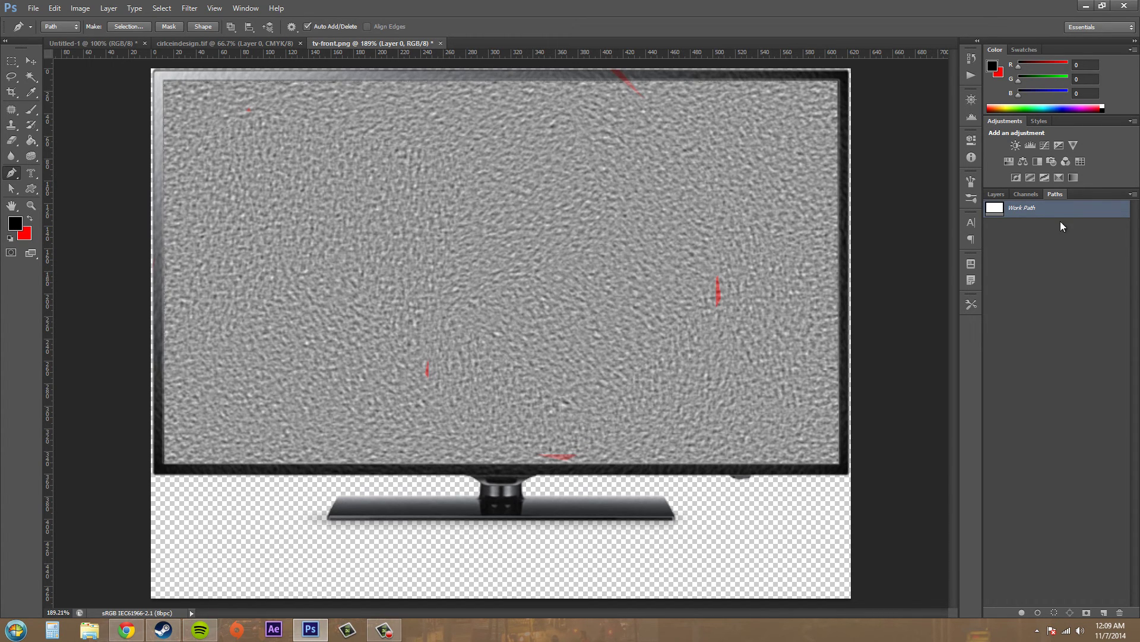
Refill the screen path with feather radius 0 and the Brick Fill script
{"action": "left_click", "coordinate": [1136, 195]}
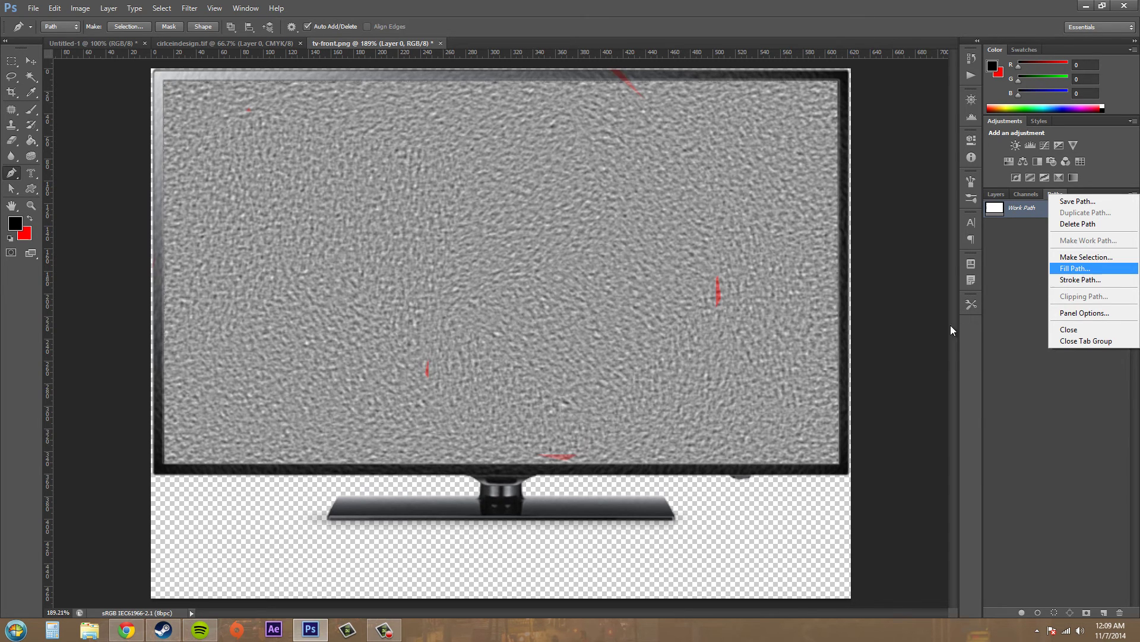
{"action": "left_click", "coordinate": [1066, 268]}
{"action": "left_click_drag", "start_coordinate": [620, 209], "coordinate": [1075, 304]}
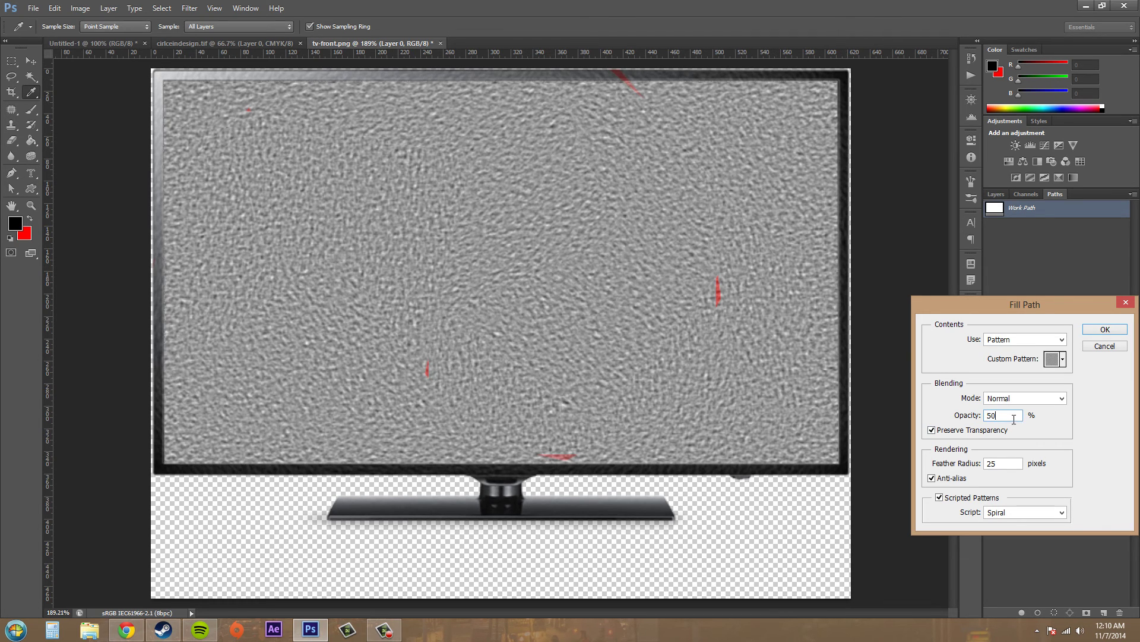
{"action": "double_click", "coordinate": [1018, 466]}
{"action": "key", "text": "ctrl+a"}
{"action": "left_click", "coordinate": [1046, 509]}
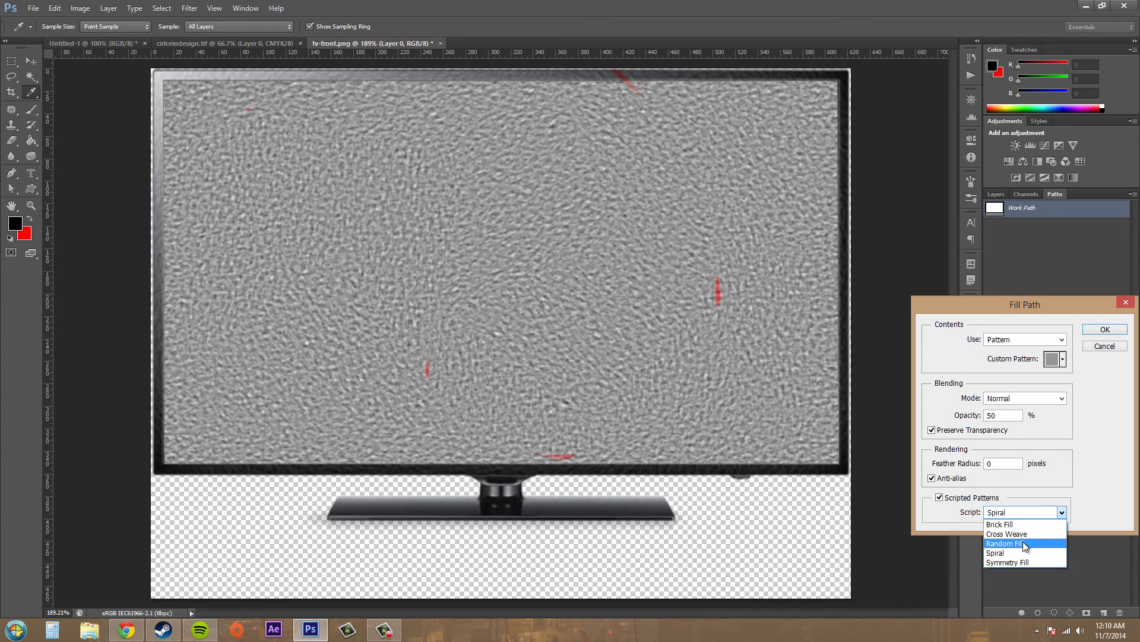
{"action": "left_click", "coordinate": [1017, 525]}
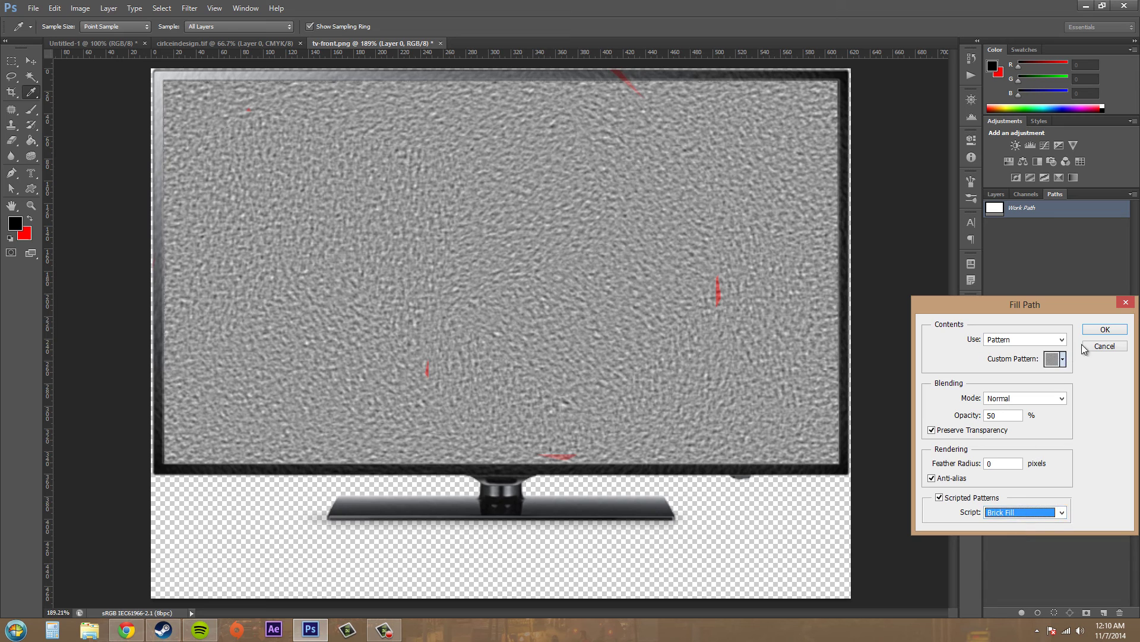
{"action": "left_click", "coordinate": [1105, 329]}
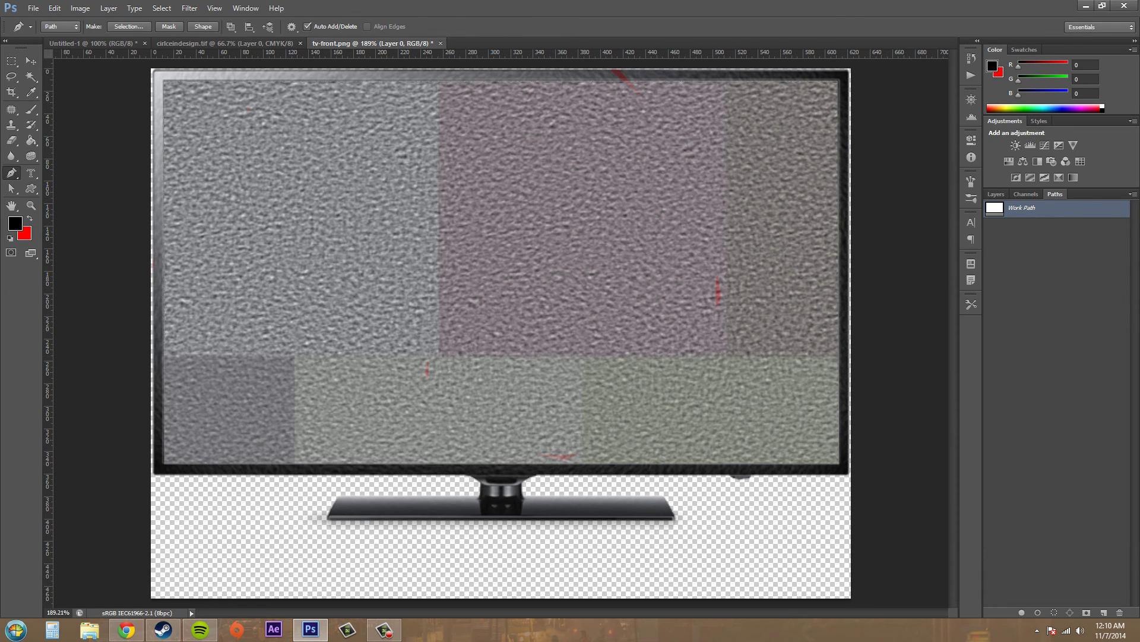
Refill the screen path with the plain pattern, Scripted Patterns turned off
{"action": "left_click", "coordinate": [1134, 196]}
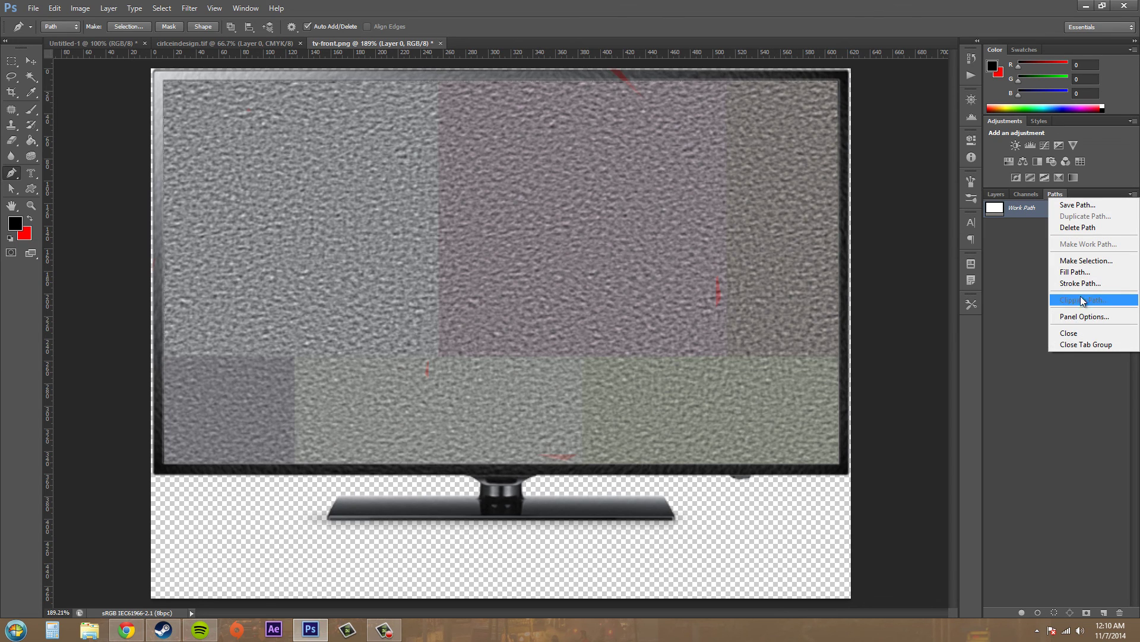
{"action": "left_click", "coordinate": [1084, 272]}
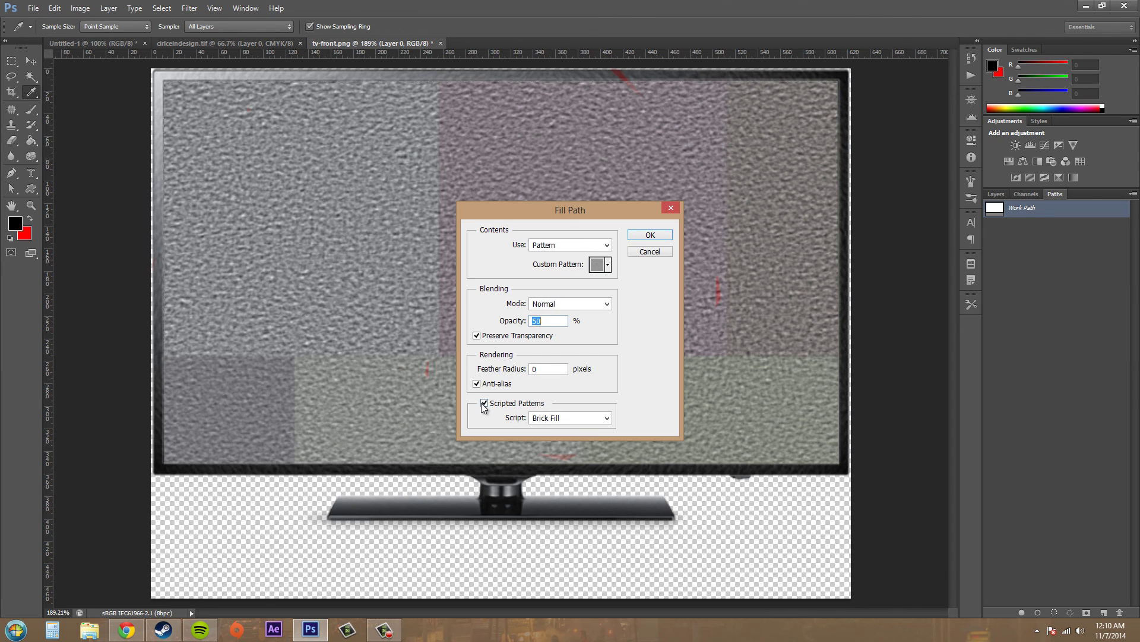
{"action": "left_click", "coordinate": [484, 403]}
{"action": "left_click", "coordinate": [646, 236]}
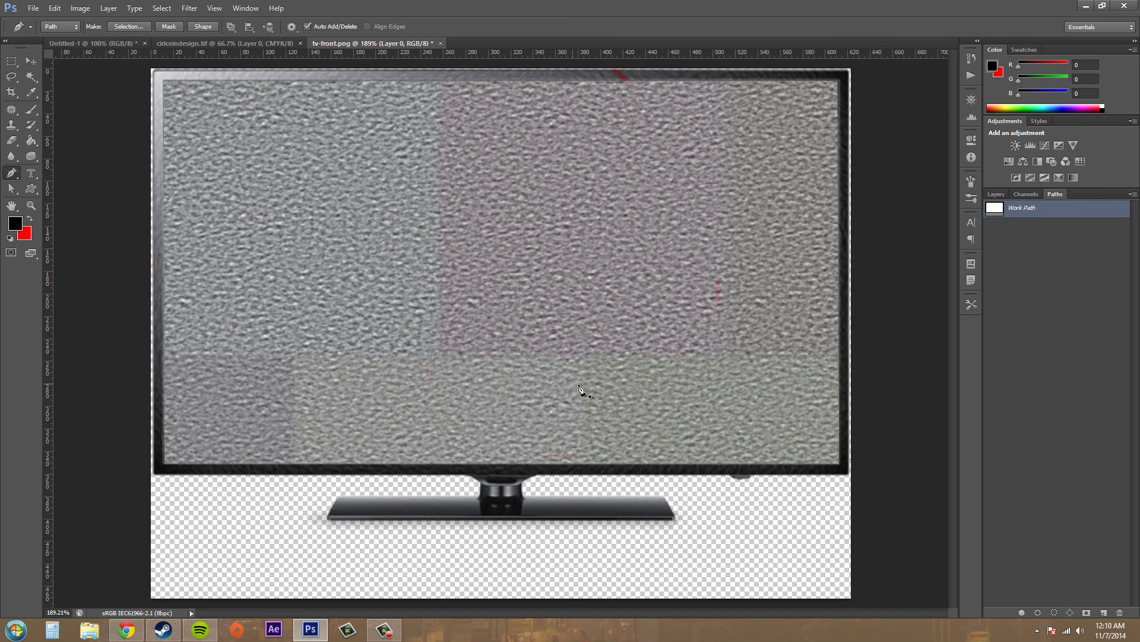
{"action": "left_click", "coordinate": [1132, 195]}
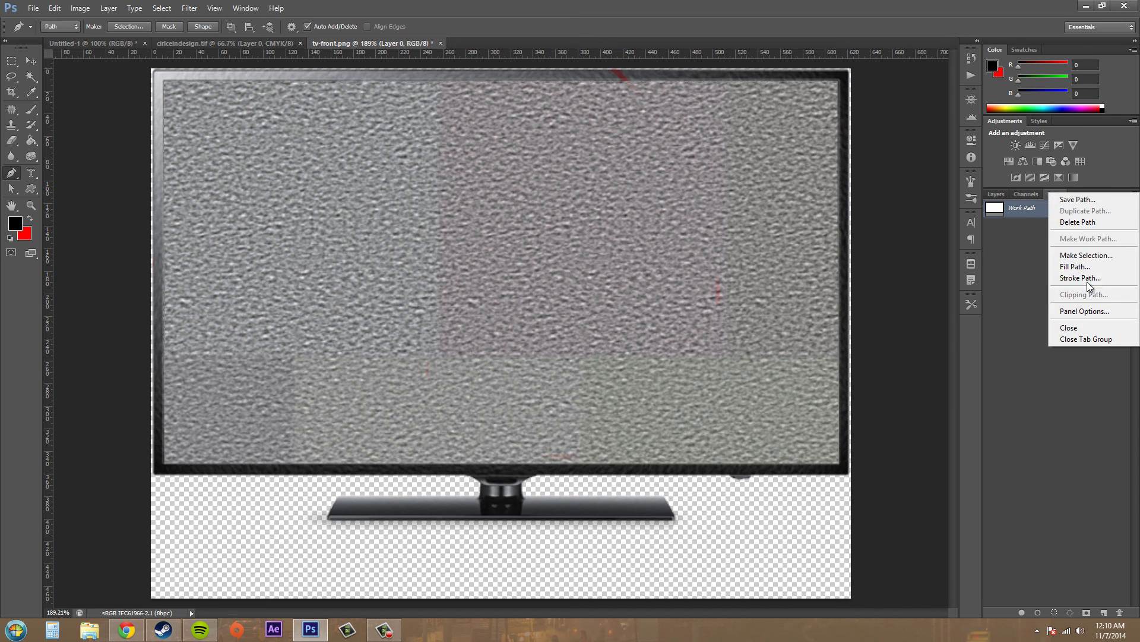
{"action": "left_click", "coordinate": [1049, 461]}
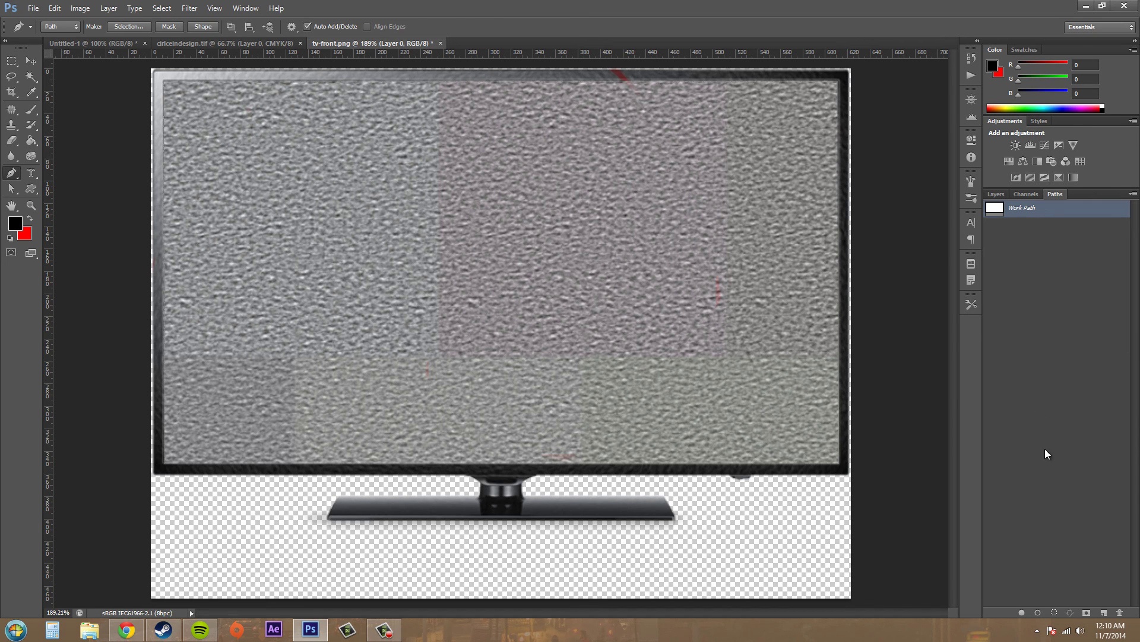